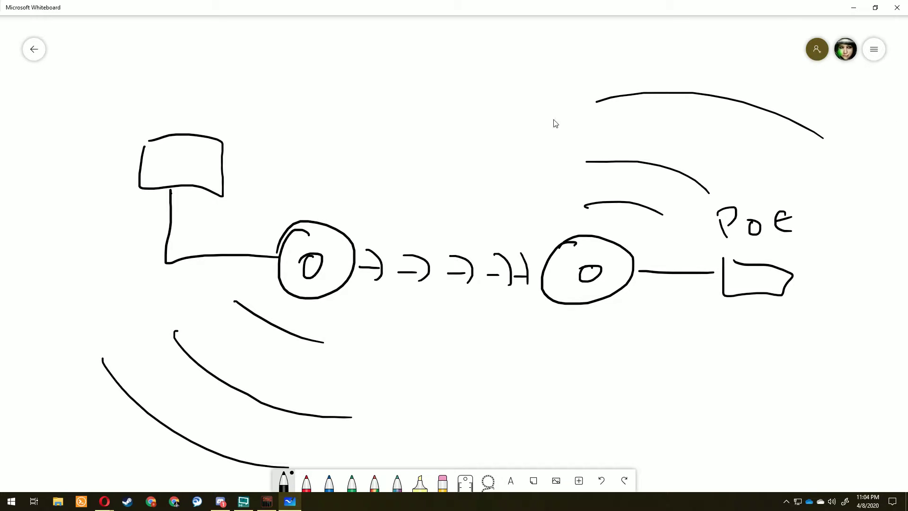
# Close the whiteboard, open unifi.lan in the Opera browser and proceed past the certificate warning
pyautogui.click(897, 8)
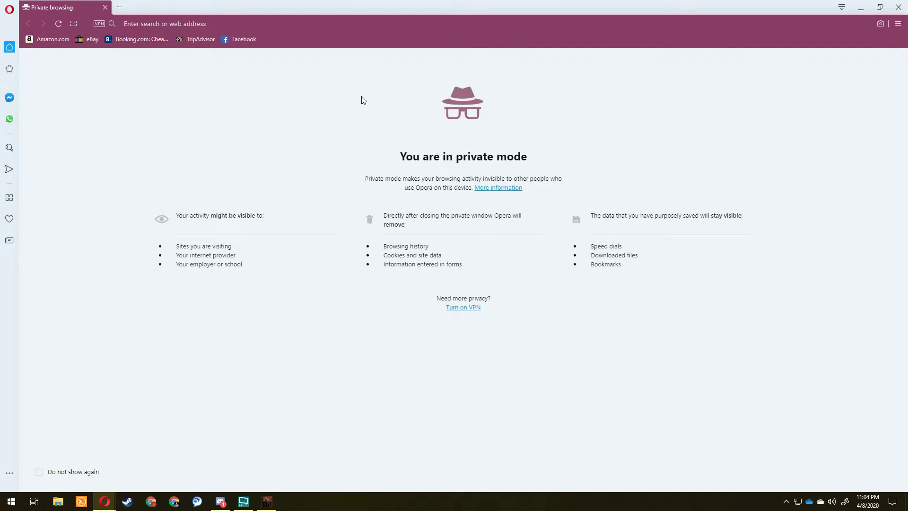
pyautogui.click(163, 22)
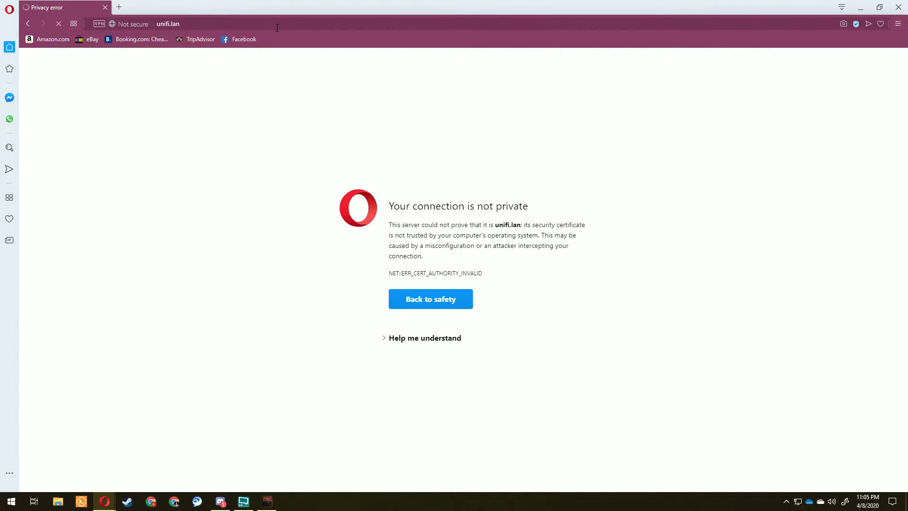
pyautogui.click(412, 338)
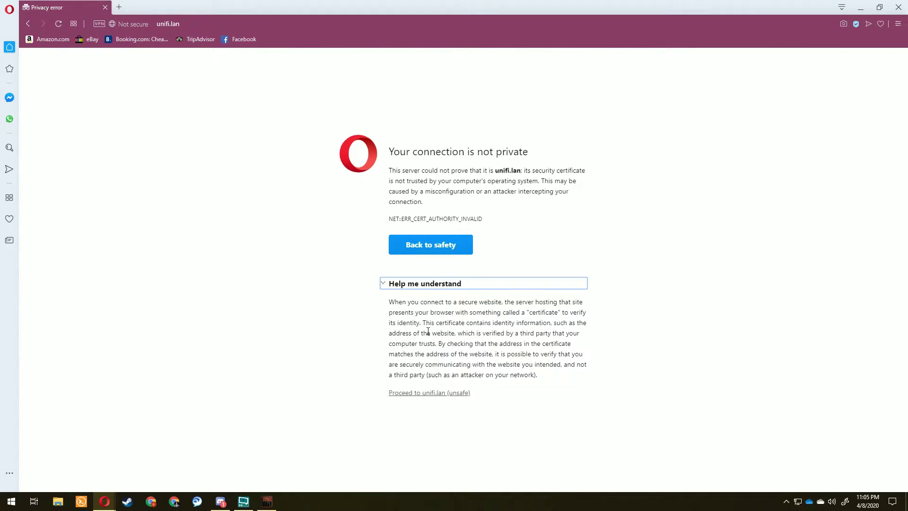
pyautogui.click(429, 393)
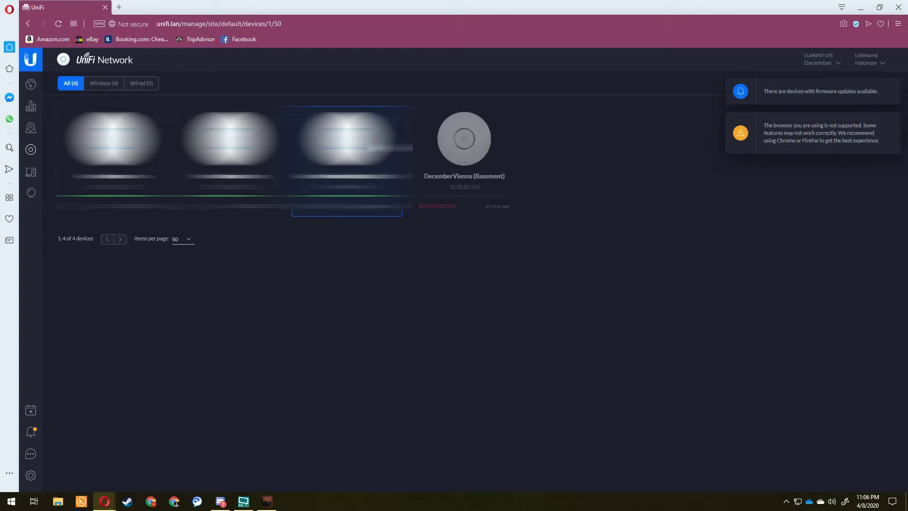
# Open the configuration of the DecemberVienna (Upstairs) access point and dismiss the notifications
pyautogui.click(378, 148)
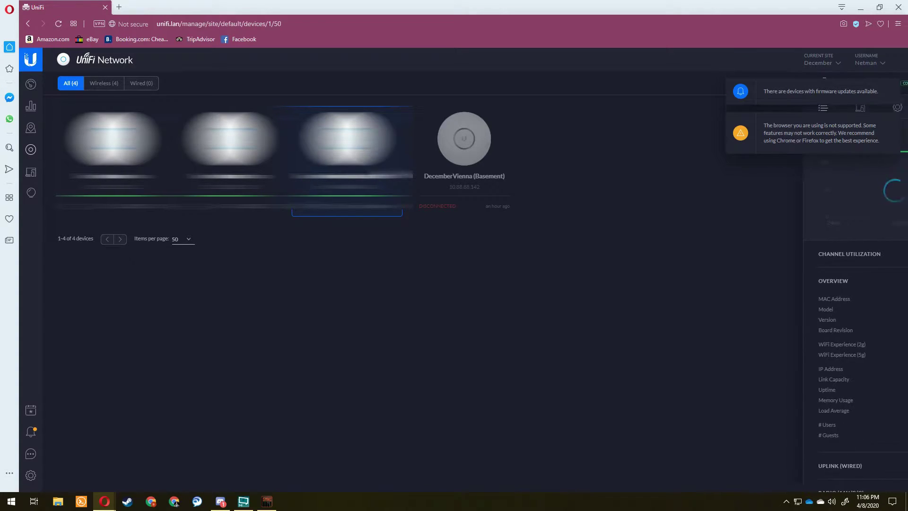
pyautogui.click(891, 90)
pyautogui.click(892, 88)
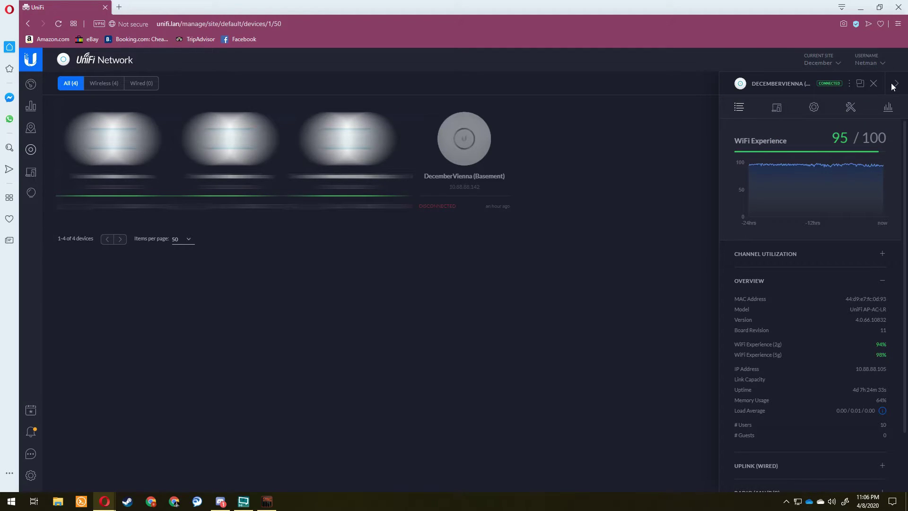
pyautogui.click(814, 108)
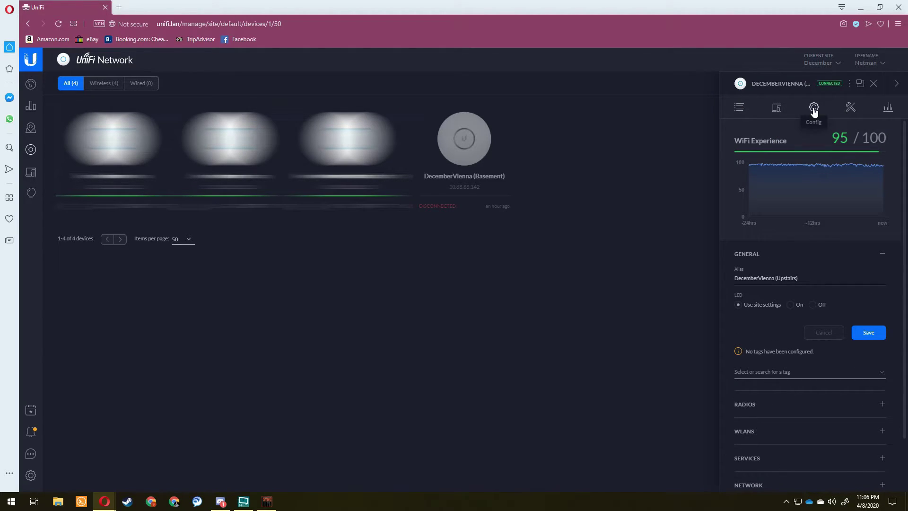
pyautogui.scroll(-2, 800, 305)
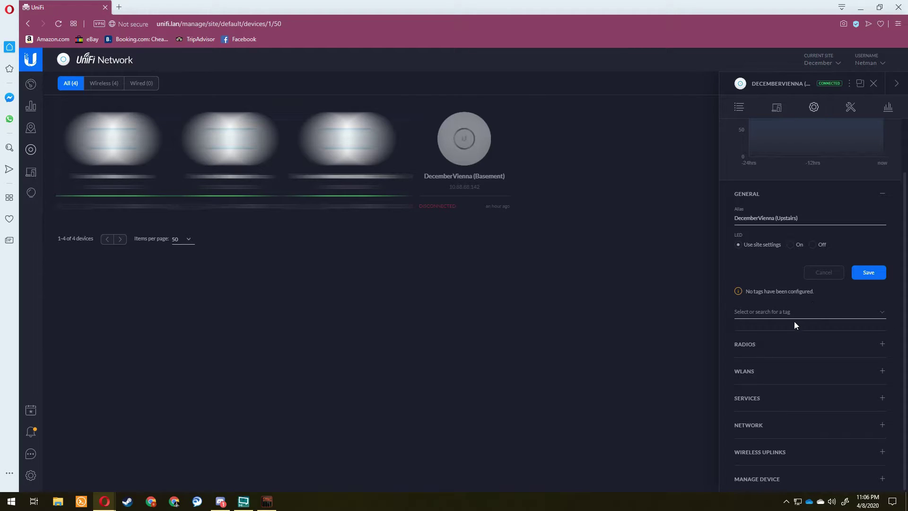
# In the upstairs access point's radio settings, switch "Allow meshing from other access points" off and back on for the 2G and 5G radios
pyautogui.click(773, 344)
pyautogui.scroll(-1, 791, 261)
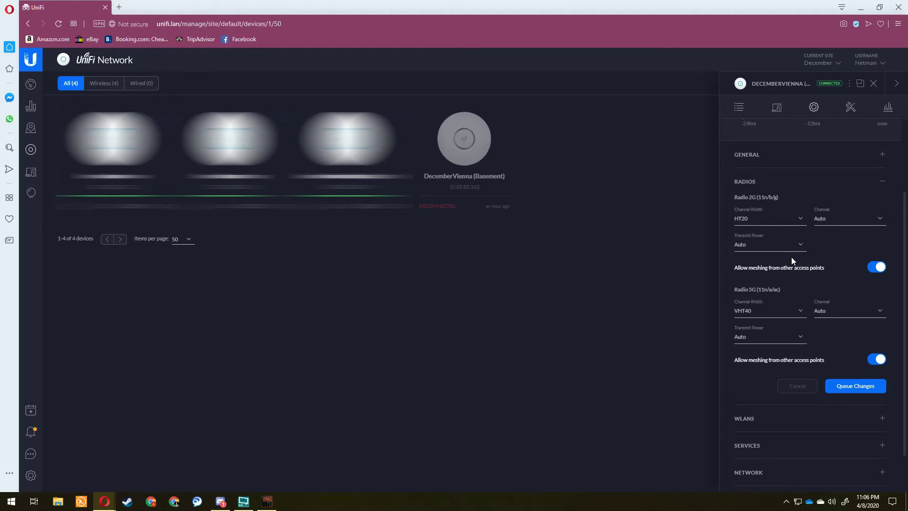
pyautogui.click(878, 268)
pyautogui.click(877, 270)
pyautogui.click(880, 361)
pyautogui.click(878, 360)
pyautogui.scroll(-1, 854, 313)
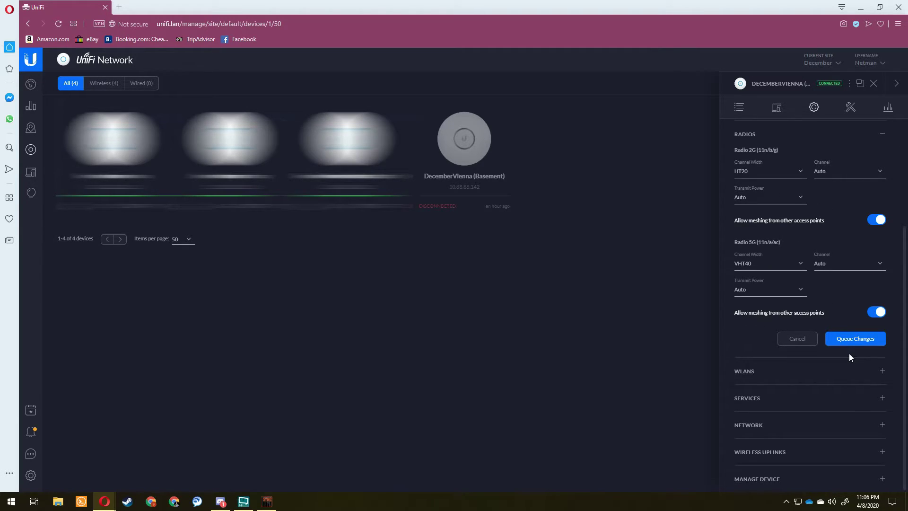
# Review the upstairs access point's WLAN groups, wireless uplink options and radio meshing settings
pyautogui.click(851, 372)
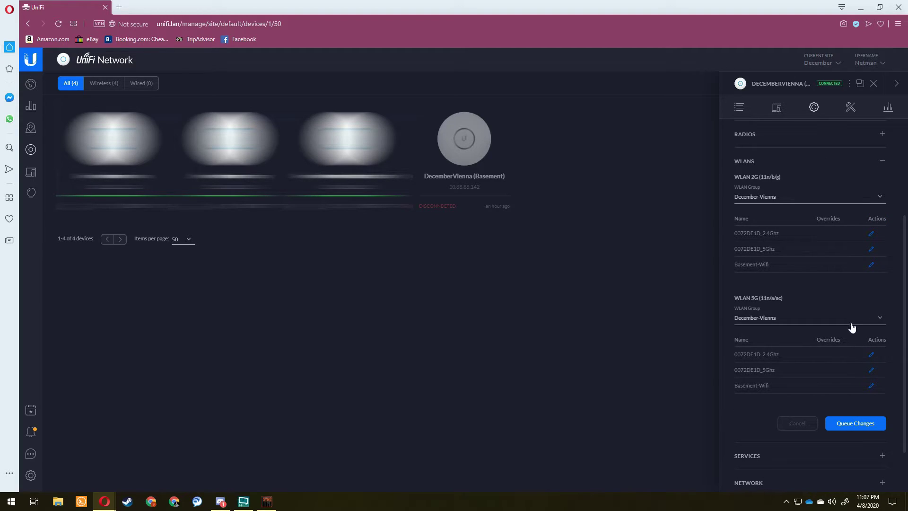
pyautogui.click(829, 422)
pyautogui.scroll(-2, 830, 435)
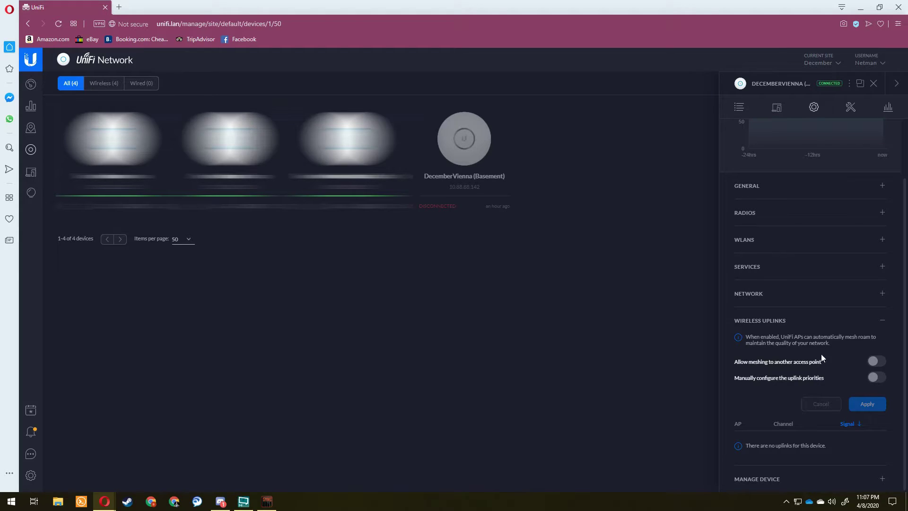
pyautogui.scroll(2, 745, 364)
pyautogui.click(794, 288)
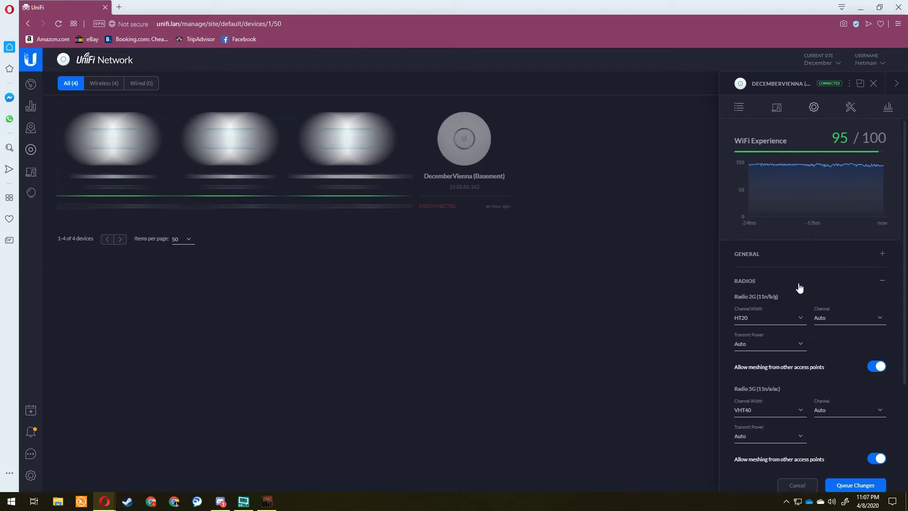
pyautogui.scroll(-1, 793, 284)
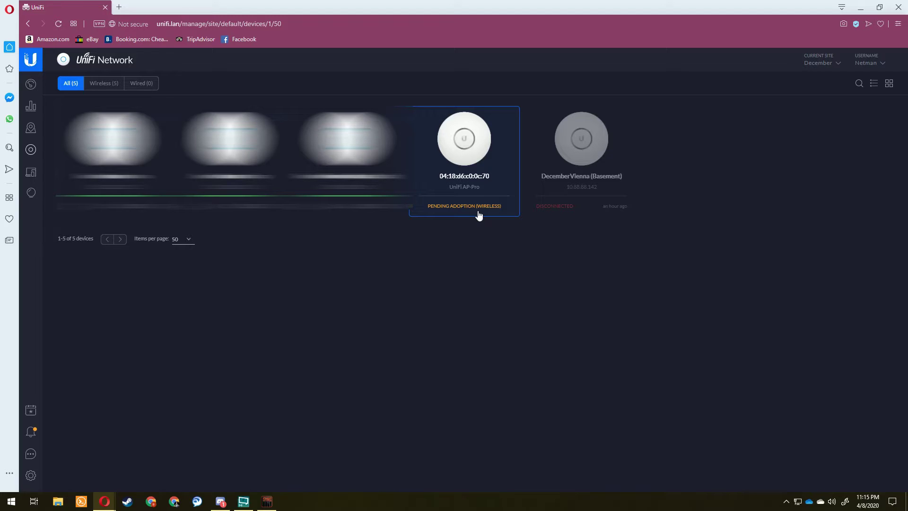
# Adopt the UniFi AP-Pro that is pending wireless adoption
pyautogui.click(476, 151)
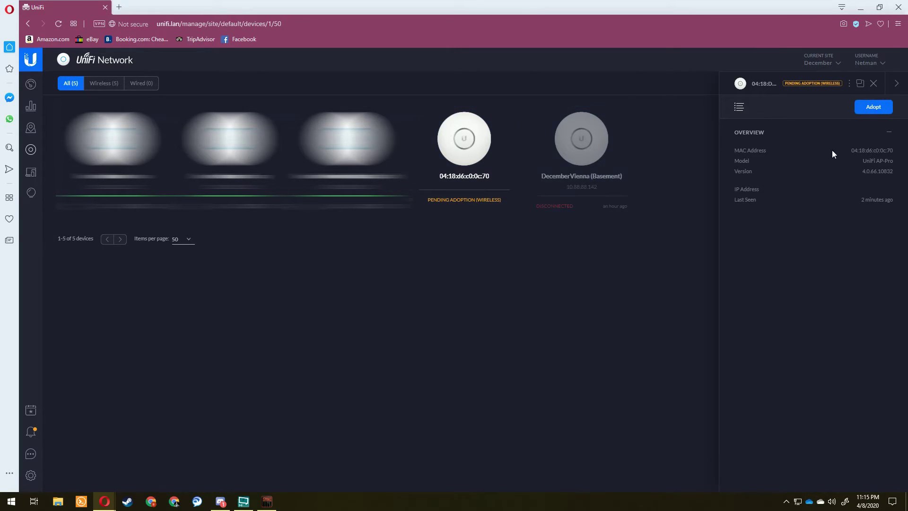
pyautogui.click(859, 109)
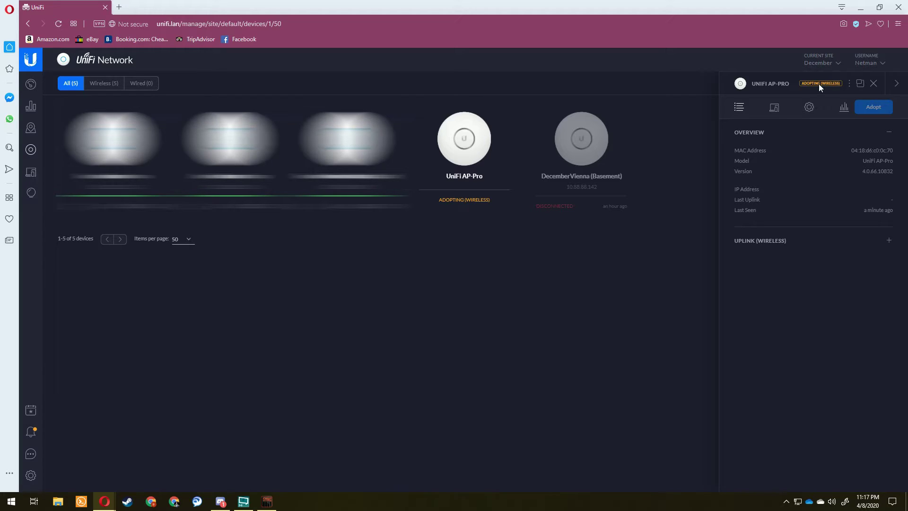
pyautogui.moveTo(815, 386)
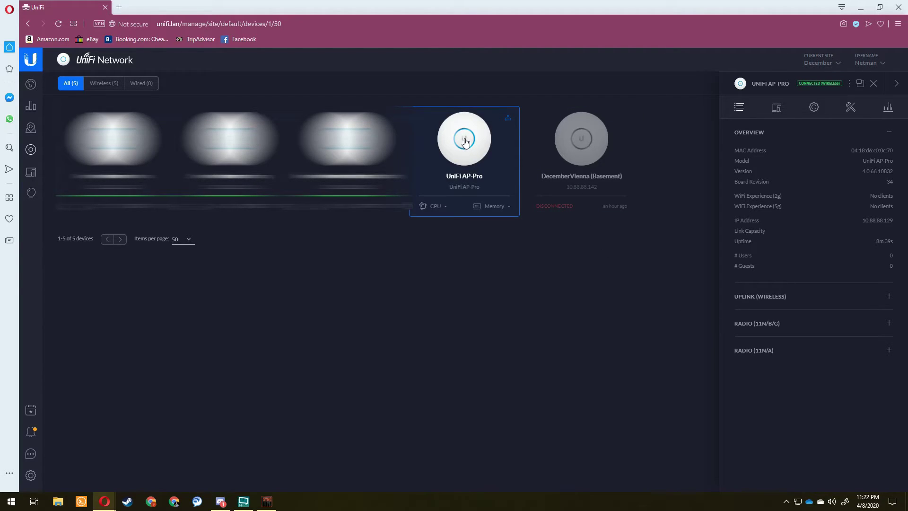
# Examine the wirelessly connected UniFi AP-Pro's WLAN group and wireless uplink settings
pyautogui.click(814, 107)
pyautogui.click(811, 310)
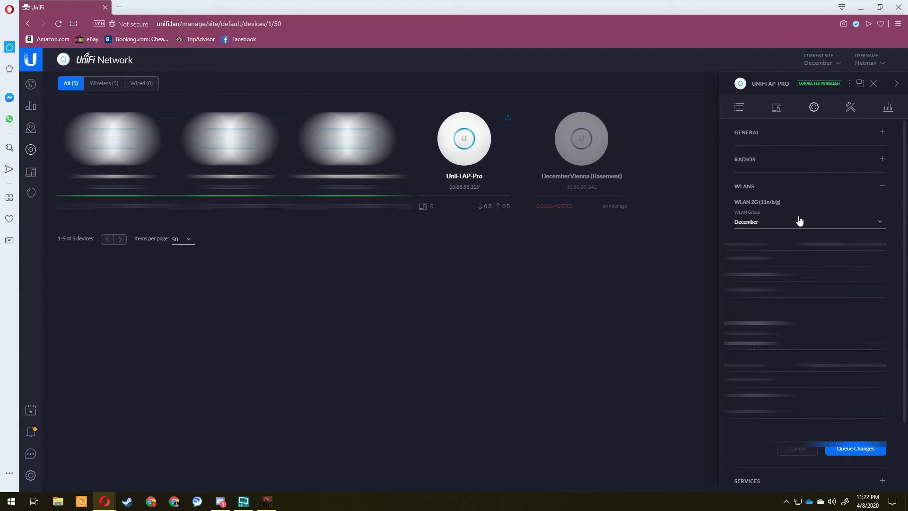
pyautogui.scroll(-2, 800, 220)
pyautogui.click(788, 452)
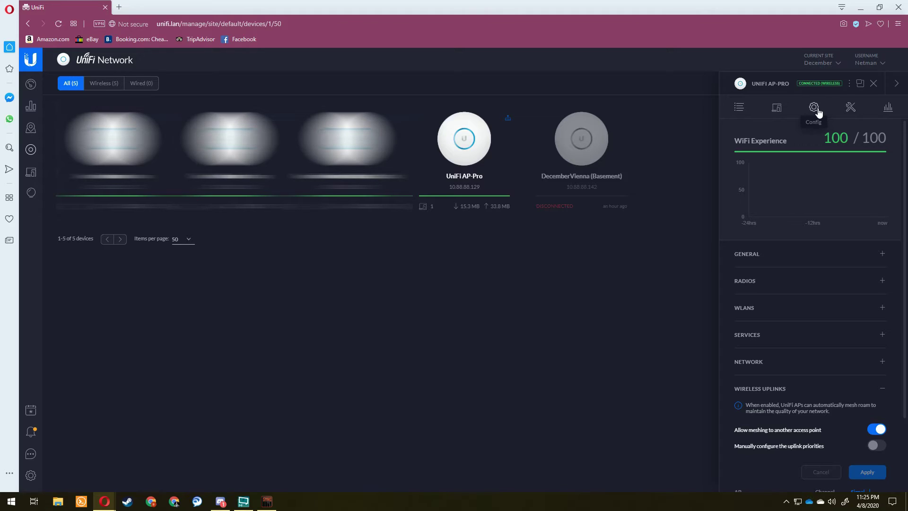
pyautogui.scroll(-2, 721, 254)
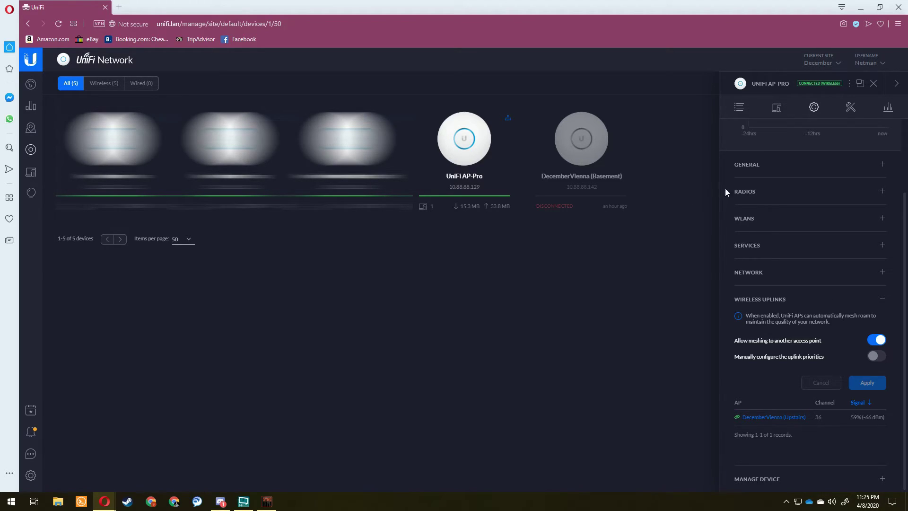
# Forget the UniFi AP-Pro so that it is removed from the controller and restored to factory default
pyautogui.click(851, 107)
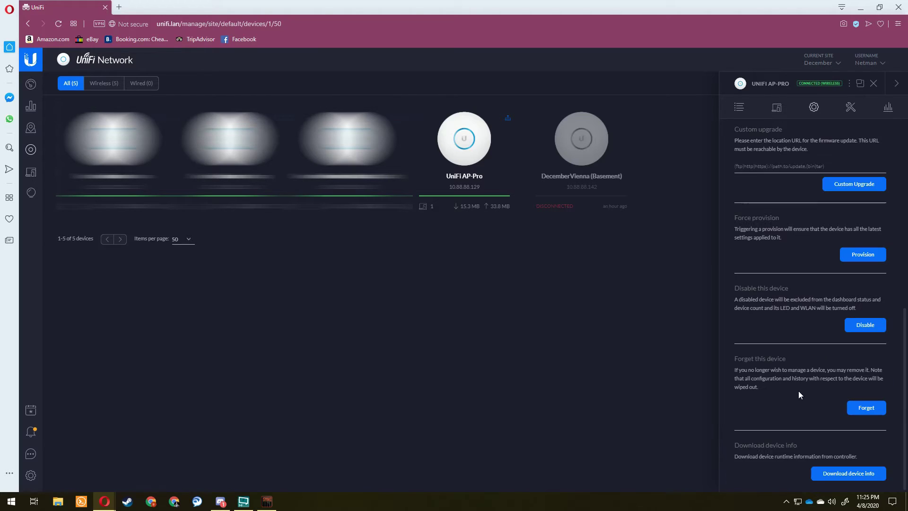
pyautogui.click(862, 413)
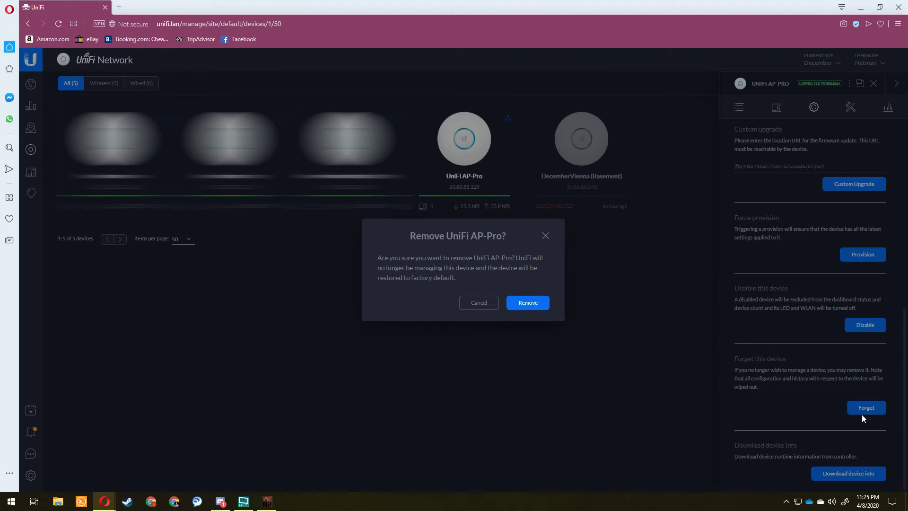
pyautogui.click(529, 303)
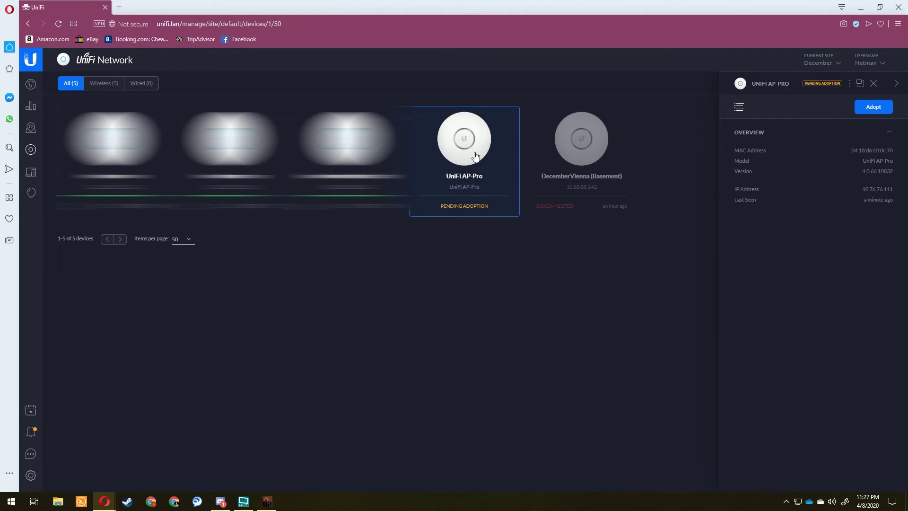
# Adopt the UniFi AP-Pro again over its wired connection and check the running stopwatch in the timer page
pyautogui.click(870, 108)
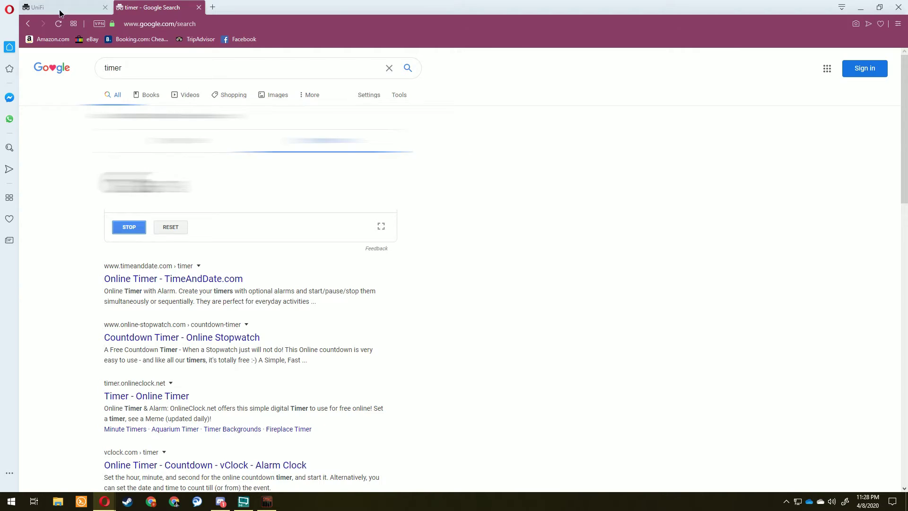
pyautogui.click(60, 11)
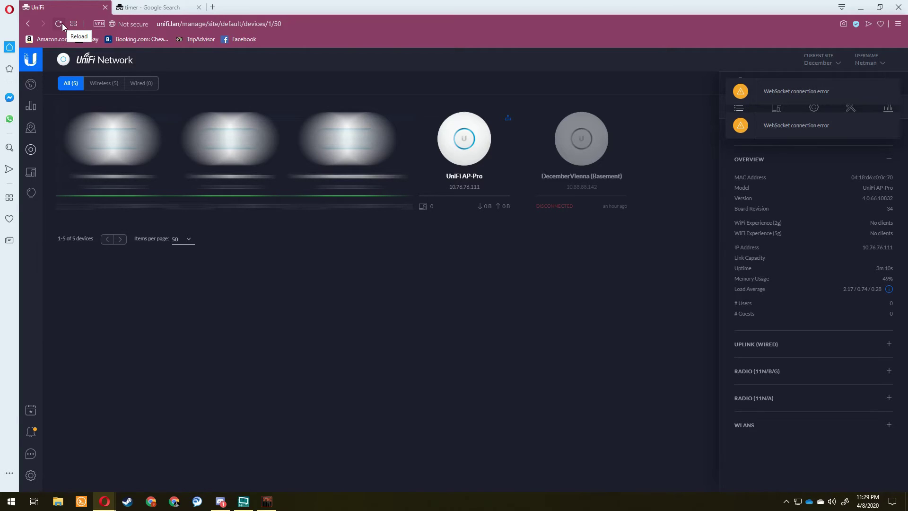
pyautogui.click(151, 7)
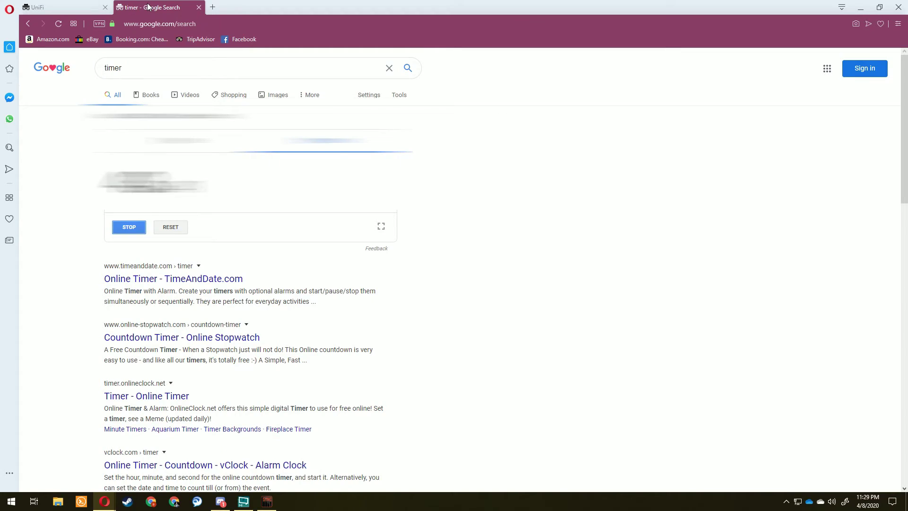
pyautogui.click(66, 7)
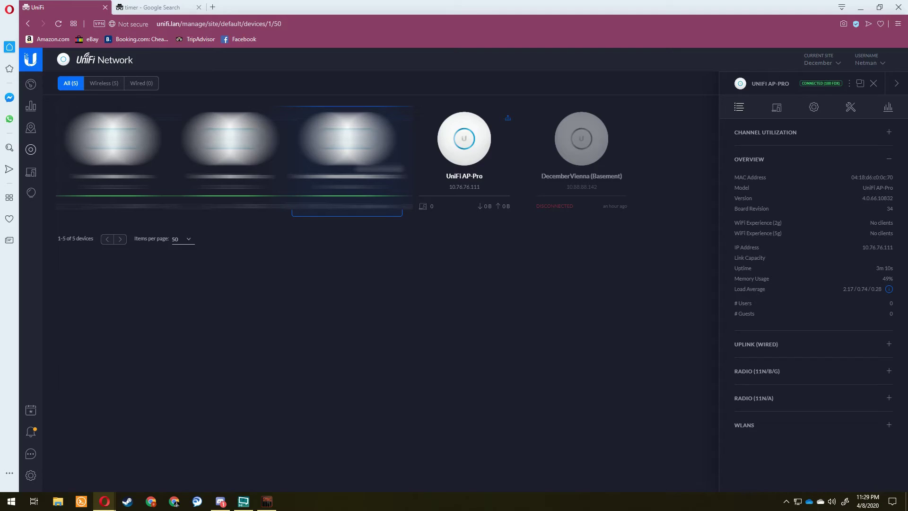
# Enable "Allow meshing to another access point" in the UniFi AP-Pro's wireless uplink settings and apply it
pyautogui.click(814, 108)
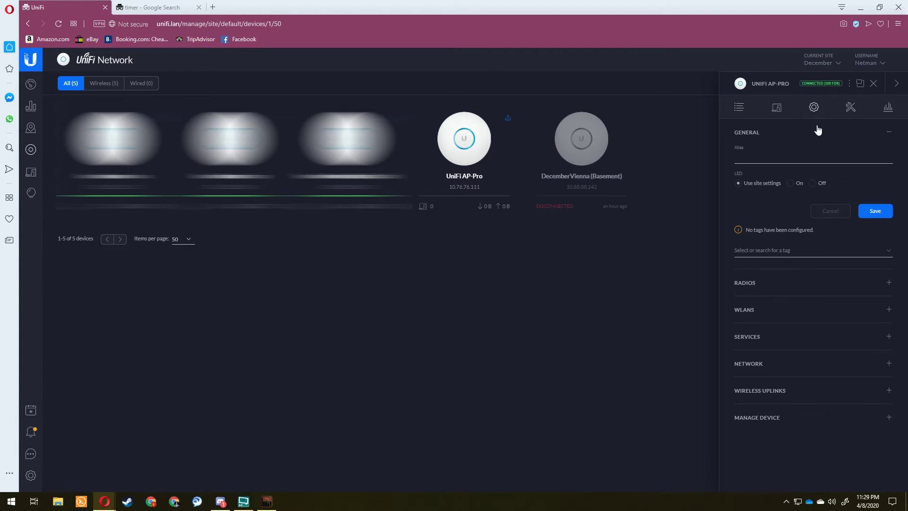
pyautogui.click(791, 389)
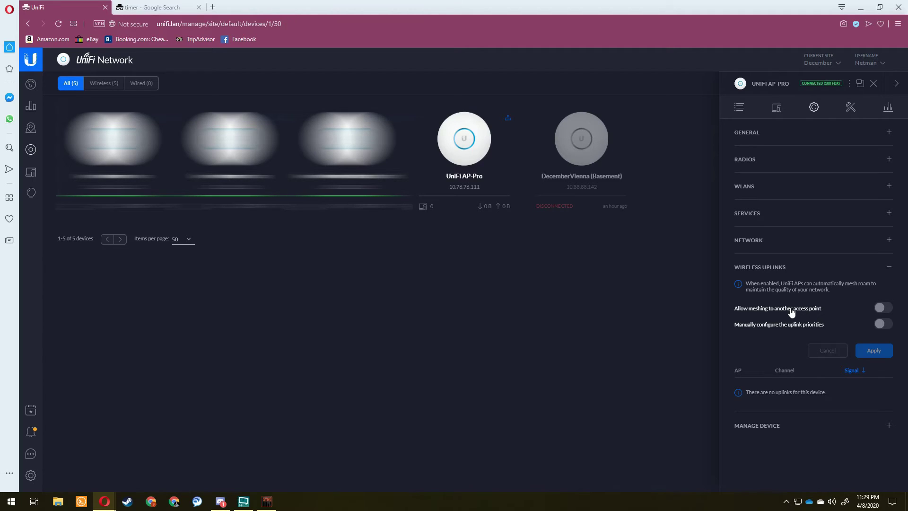
pyautogui.click(883, 310)
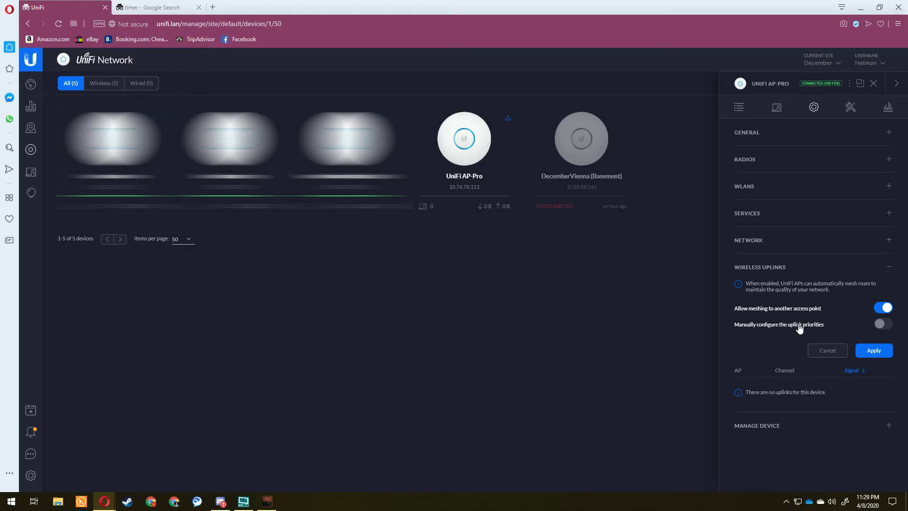
pyautogui.click(874, 351)
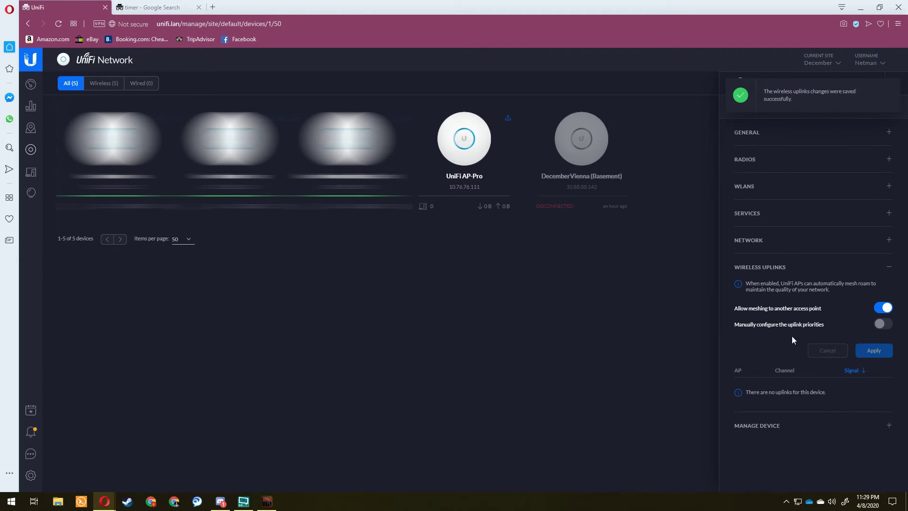
# Disable "Allow meshing from other access points" on the UniFi AP-Pro's 2G and 5G radios, queue the changes and apply them
pyautogui.click(797, 161)
pyautogui.click(878, 246)
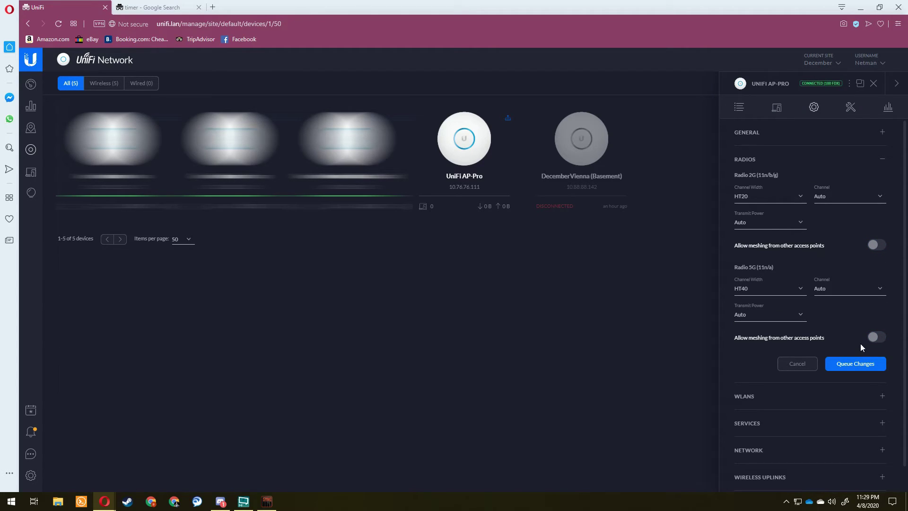
pyautogui.click(856, 364)
pyautogui.scroll(-2, 828, 440)
pyautogui.click(859, 450)
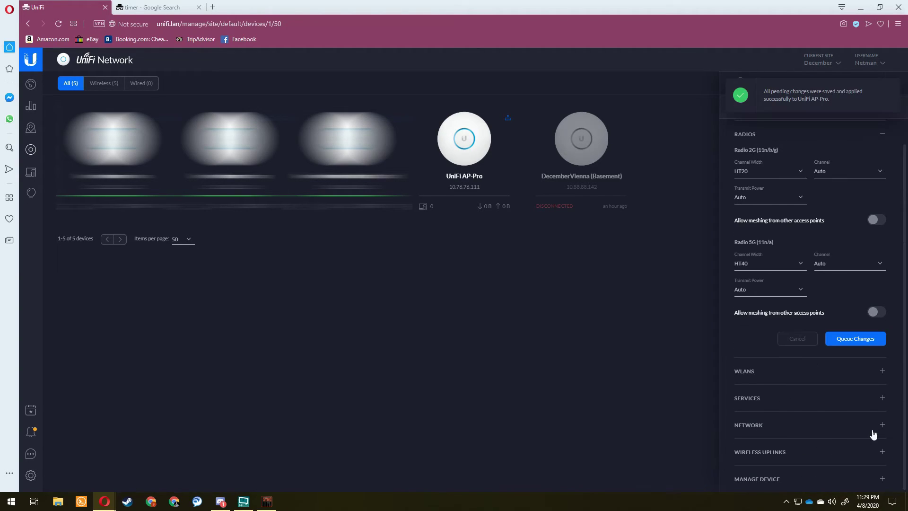
# Review the UniFi AP-Pro's WLAN groups and its IP configuration in the network settings
pyautogui.click(822, 376)
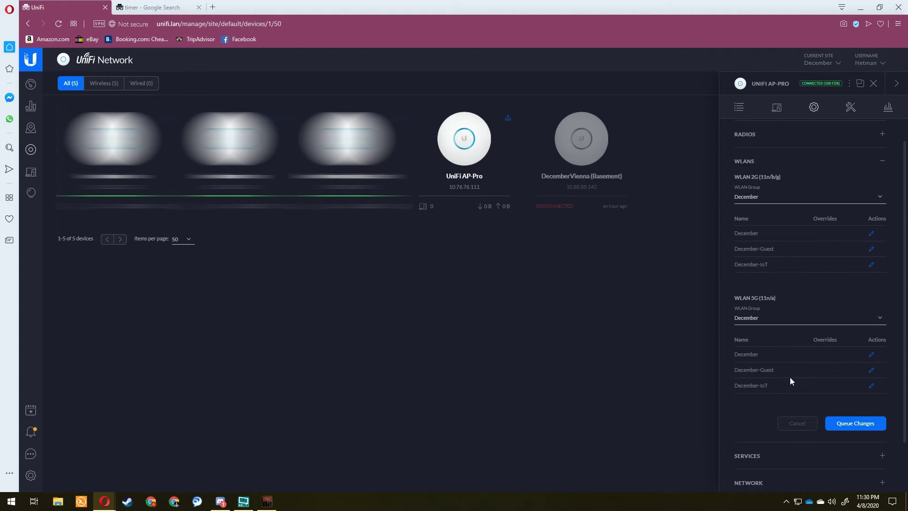
pyautogui.scroll(-1, 760, 432)
pyautogui.click(794, 423)
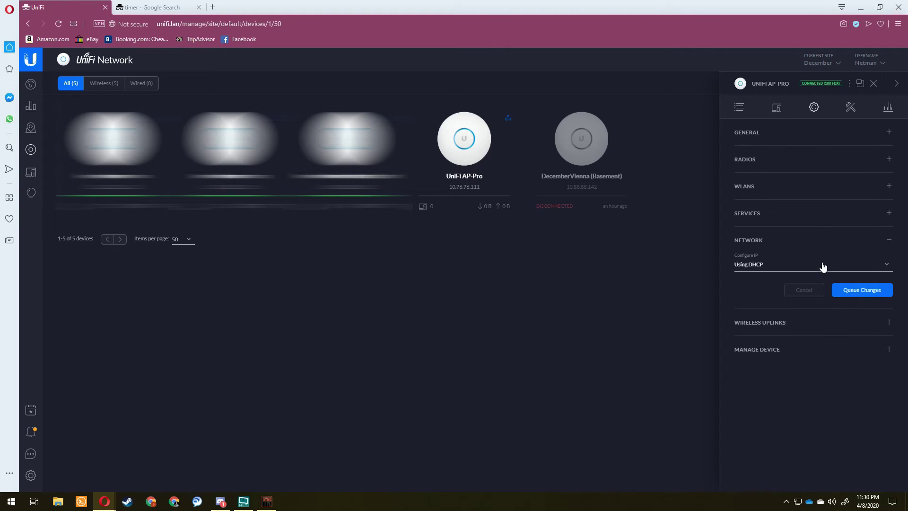
# Try to choose Priority 1 and Priority 2 devices manually in the UniFi AP-Pro's wireless uplinks, and turn manual uplink priorities back off
pyautogui.click(806, 322)
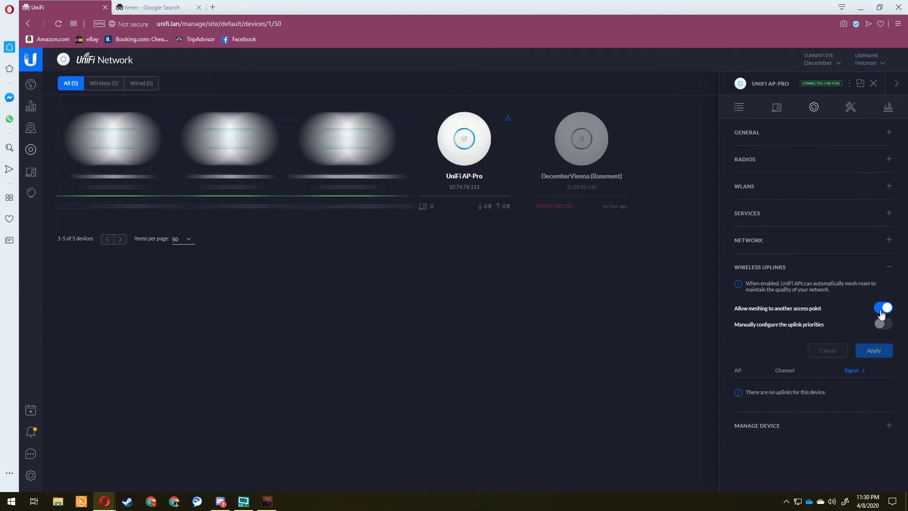
pyautogui.click(886, 325)
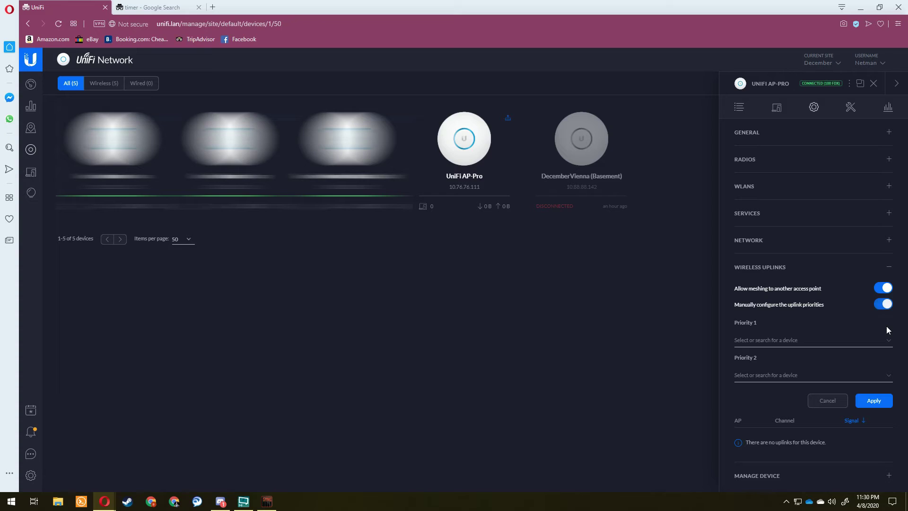
pyautogui.click(887, 340)
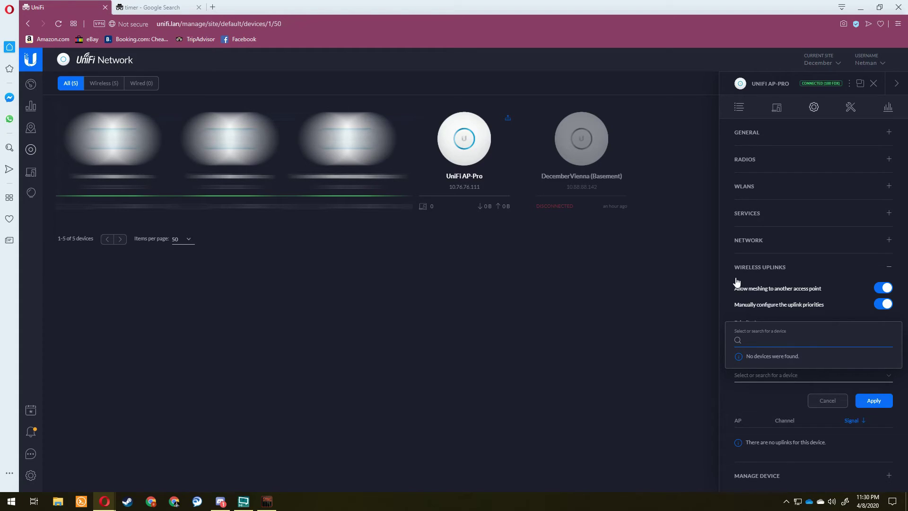
pyautogui.click(727, 265)
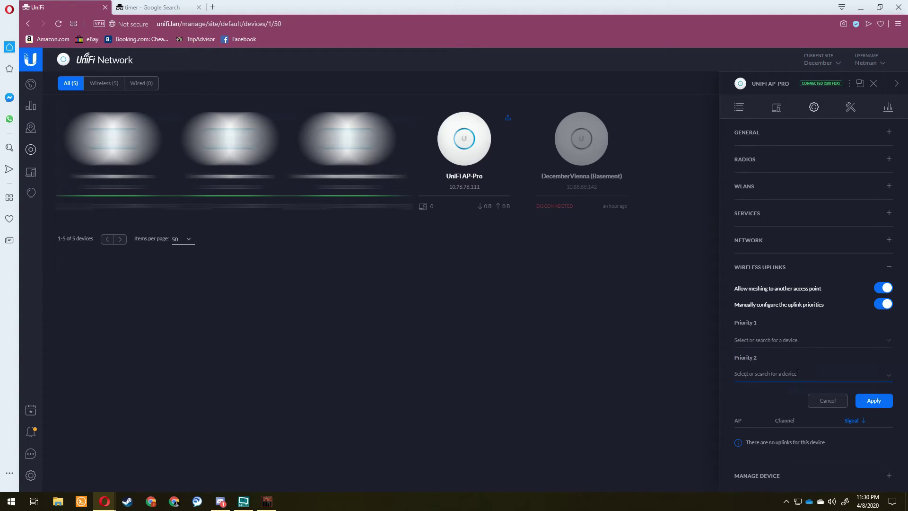
pyautogui.click(785, 374)
pyautogui.click(818, 339)
pyautogui.click(726, 269)
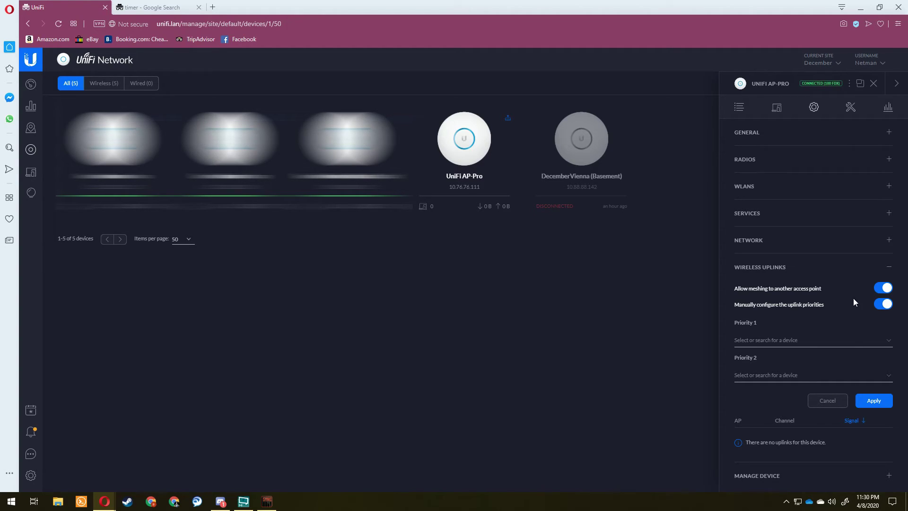
pyautogui.click(883, 305)
pyautogui.click(874, 350)
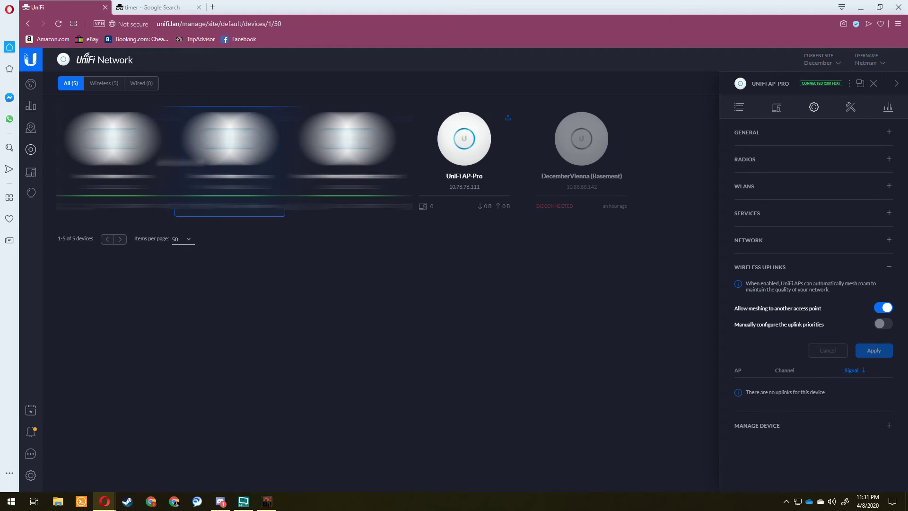
# Reload the device list repeatedly to monitor the UniFi AP-Pro's connection status, checking the running stopwatch in between
pyautogui.click(60, 27)
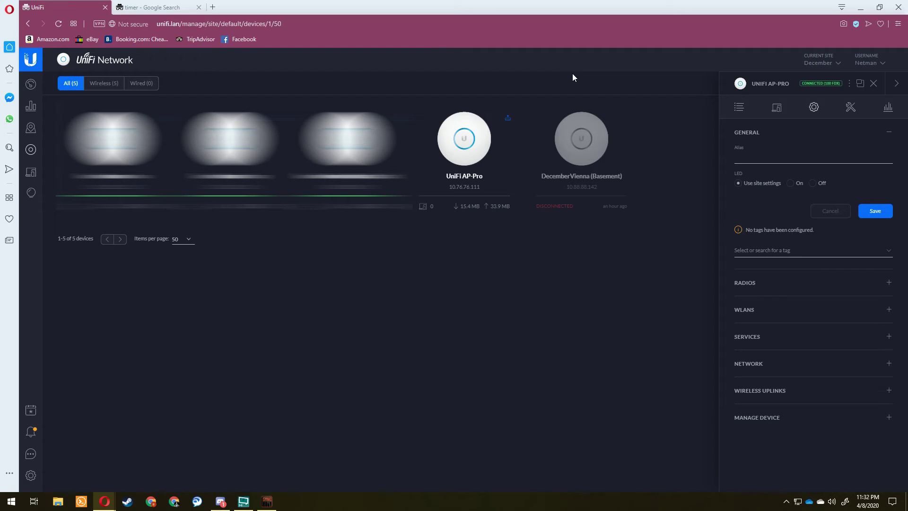
pyautogui.click(59, 23)
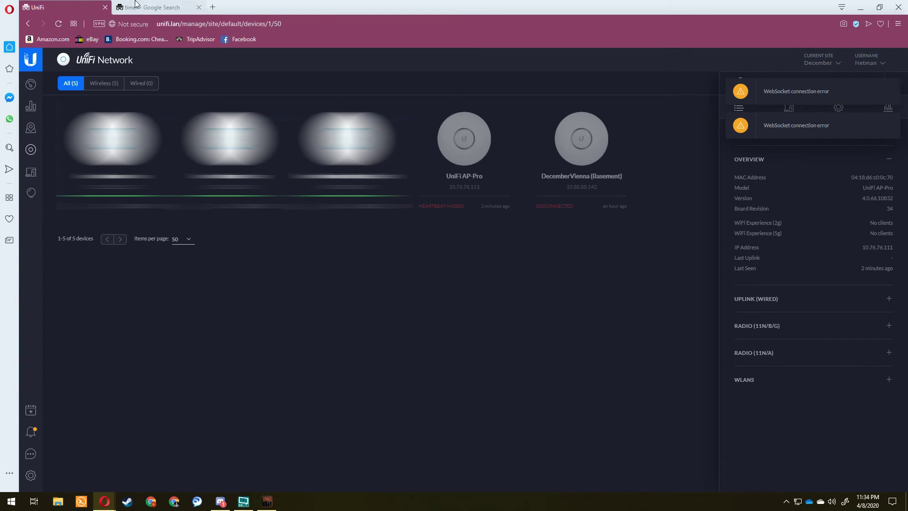
pyautogui.click(153, 4)
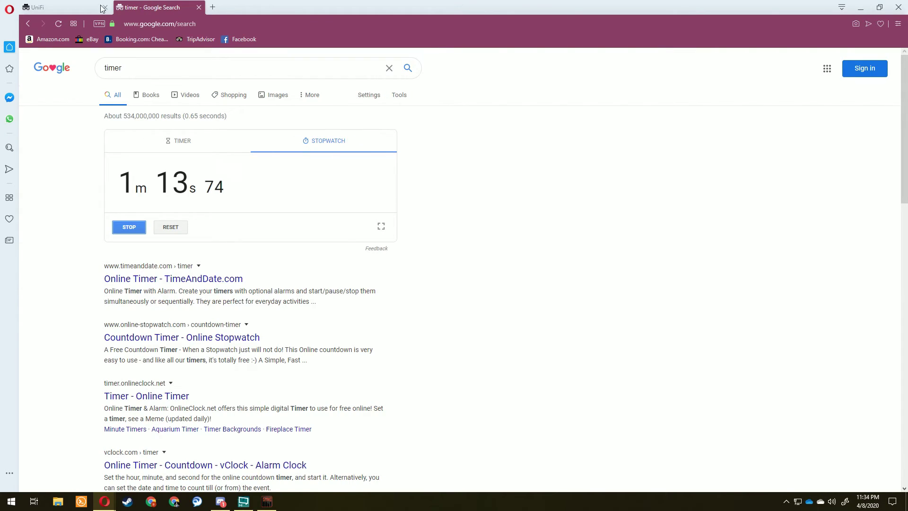
pyautogui.click(56, 5)
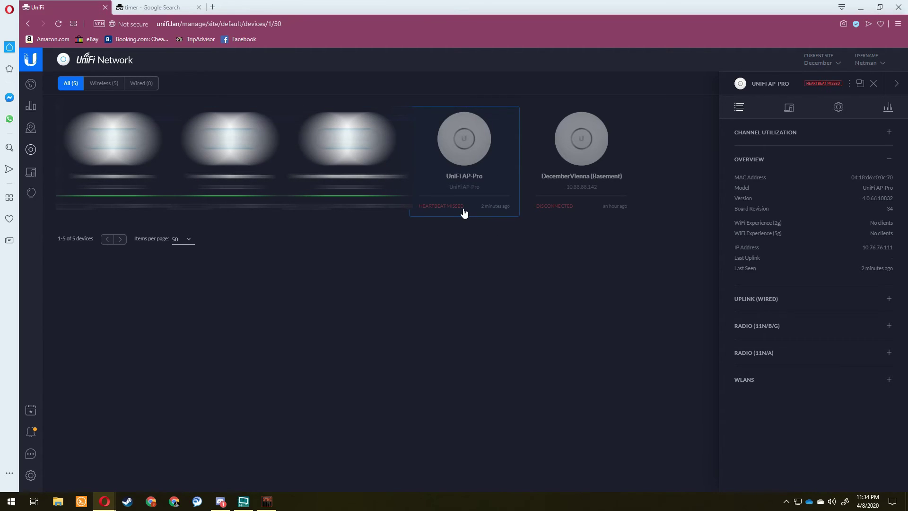
pyautogui.click(59, 23)
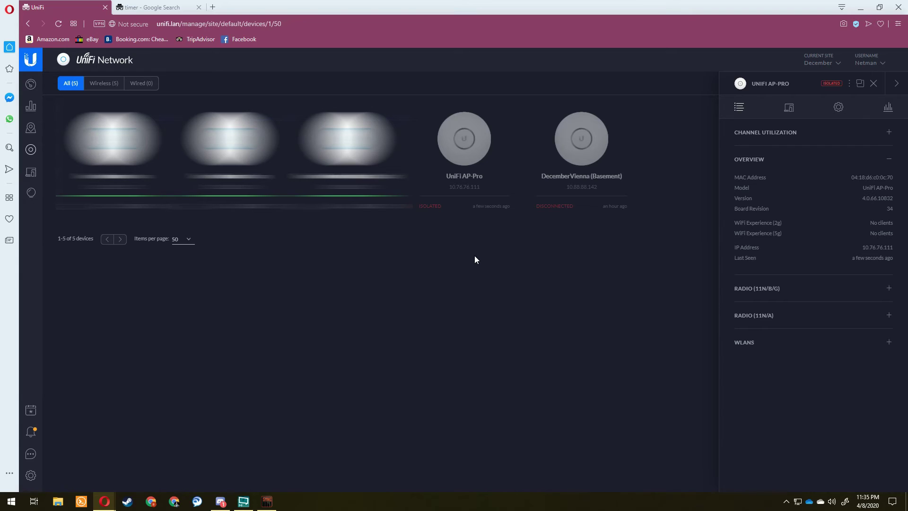
pyautogui.press('F5')
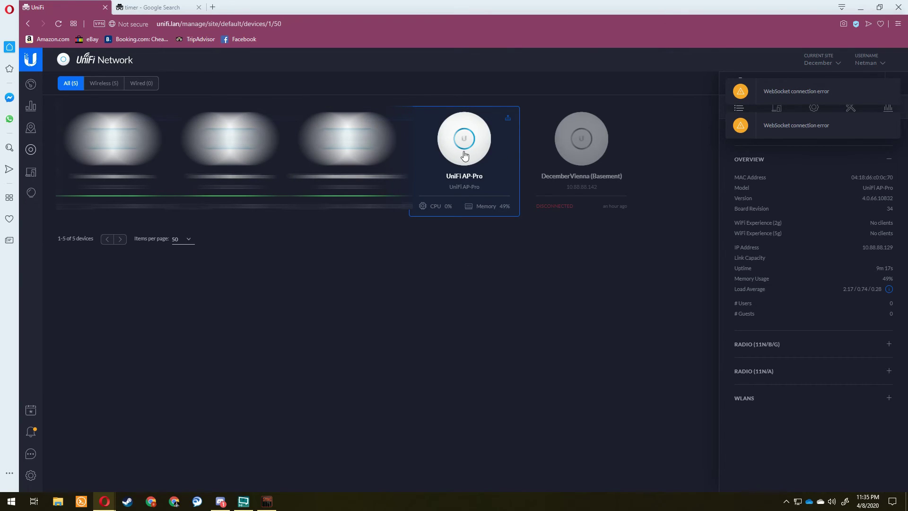
pyautogui.click(891, 93)
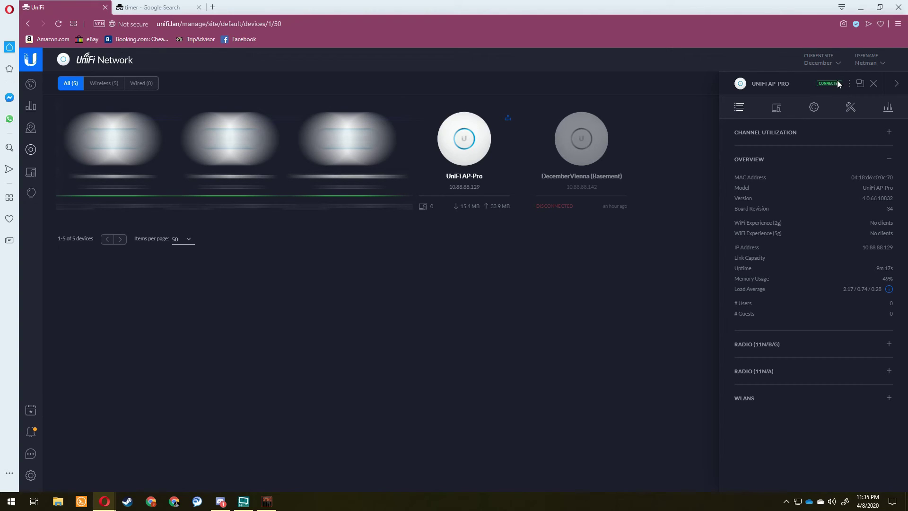
# Check the wireless uplinks in the UniFi AP-Pro's configuration for an available access point
pyautogui.click(814, 107)
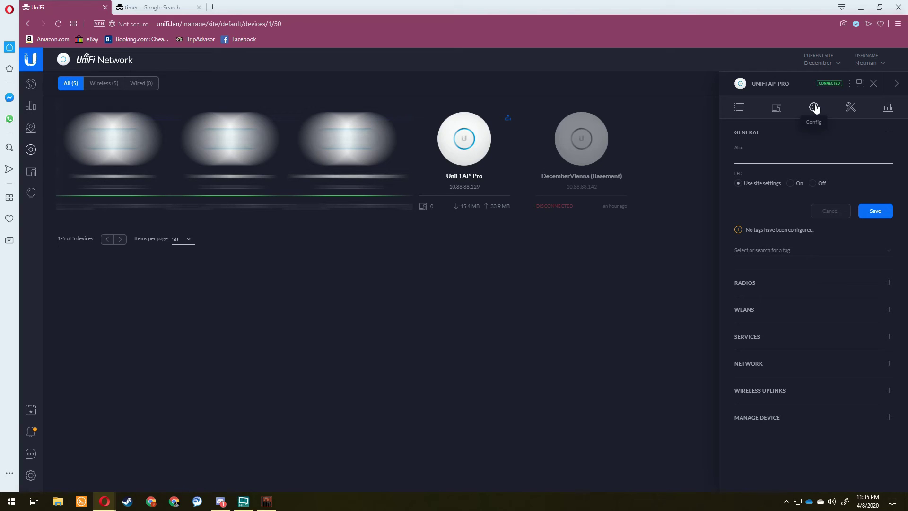
pyautogui.click(780, 393)
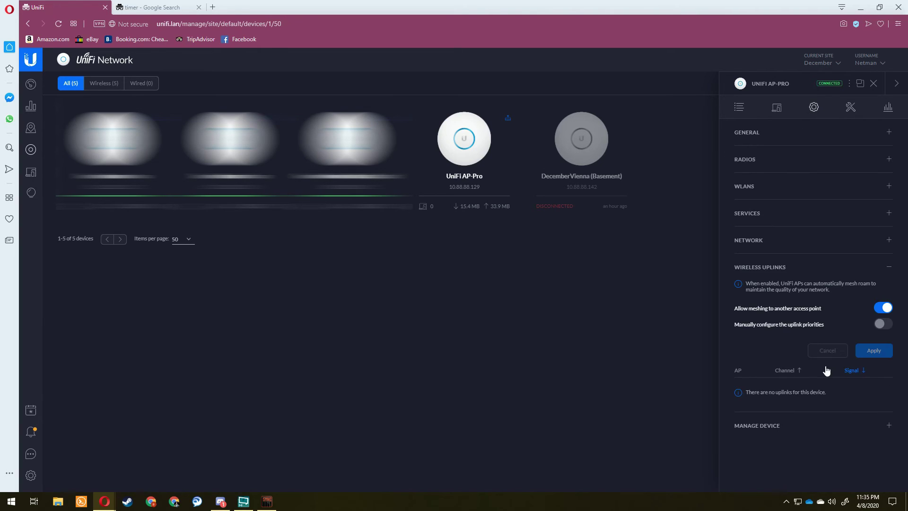
pyautogui.moveTo(839, 392); pyautogui.dragTo(749, 394)
pyautogui.click(769, 342)
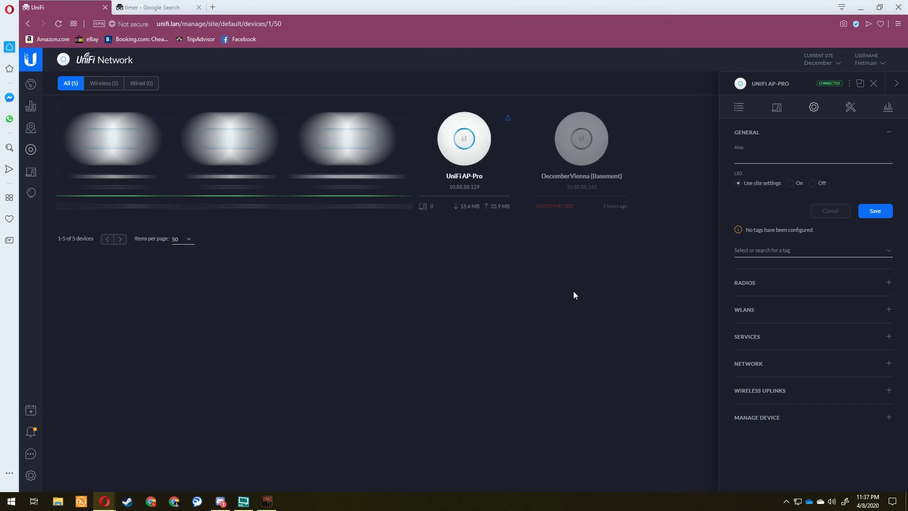
# Refresh the device page and review the UniFi AP-Pro's wireless uplinks again for the meshed access point, its channel and signal
pyautogui.click(60, 23)
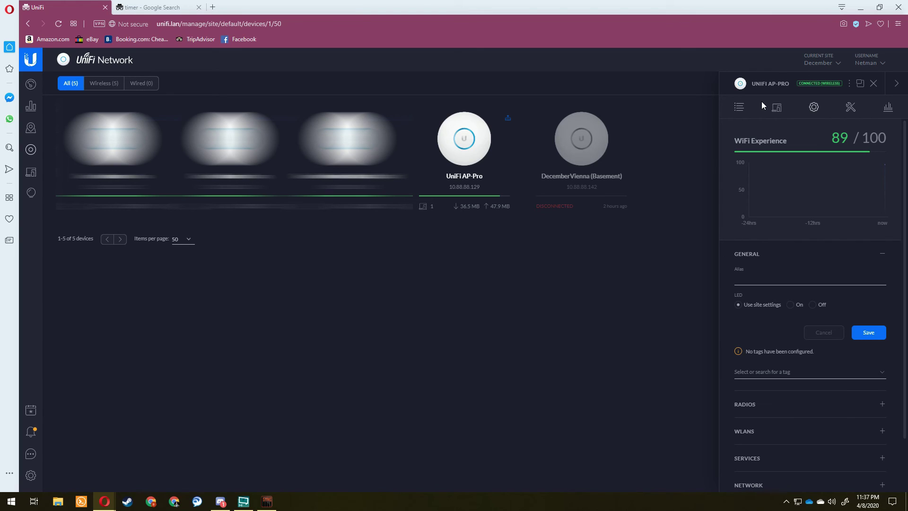
pyautogui.scroll(-2, 794, 223)
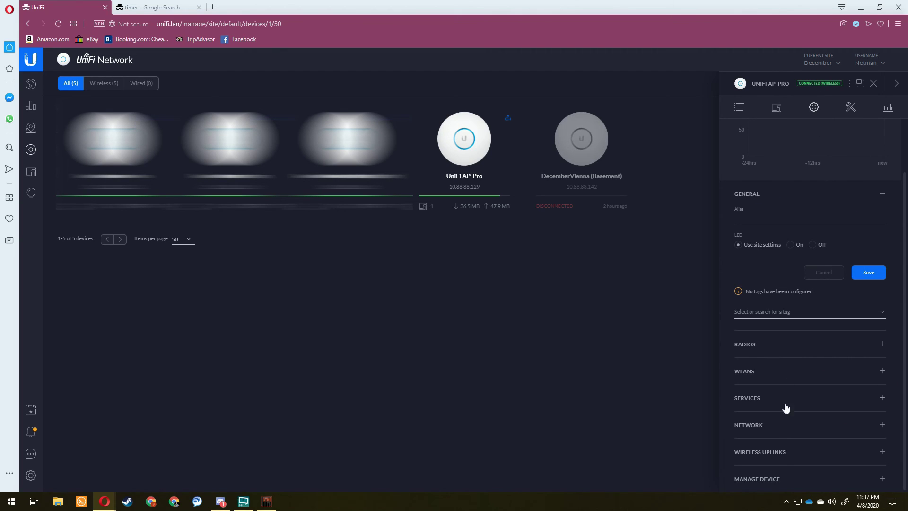
pyautogui.click(781, 453)
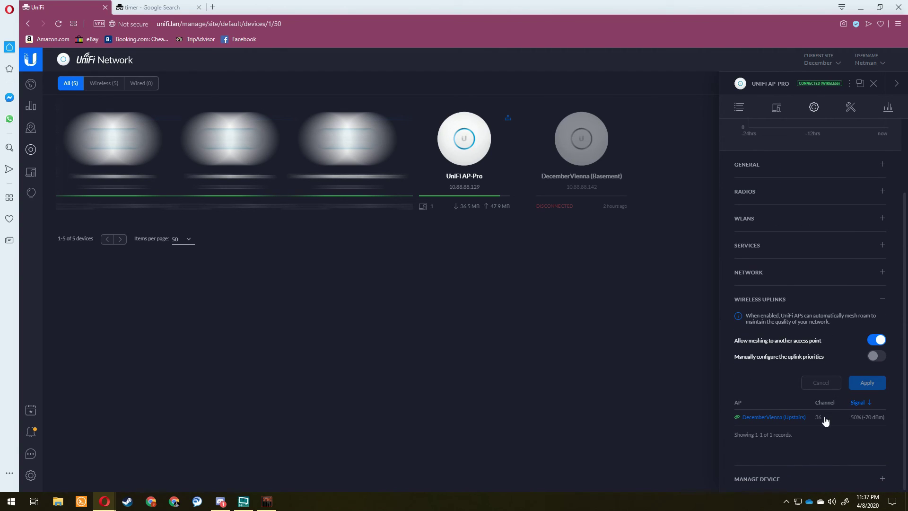